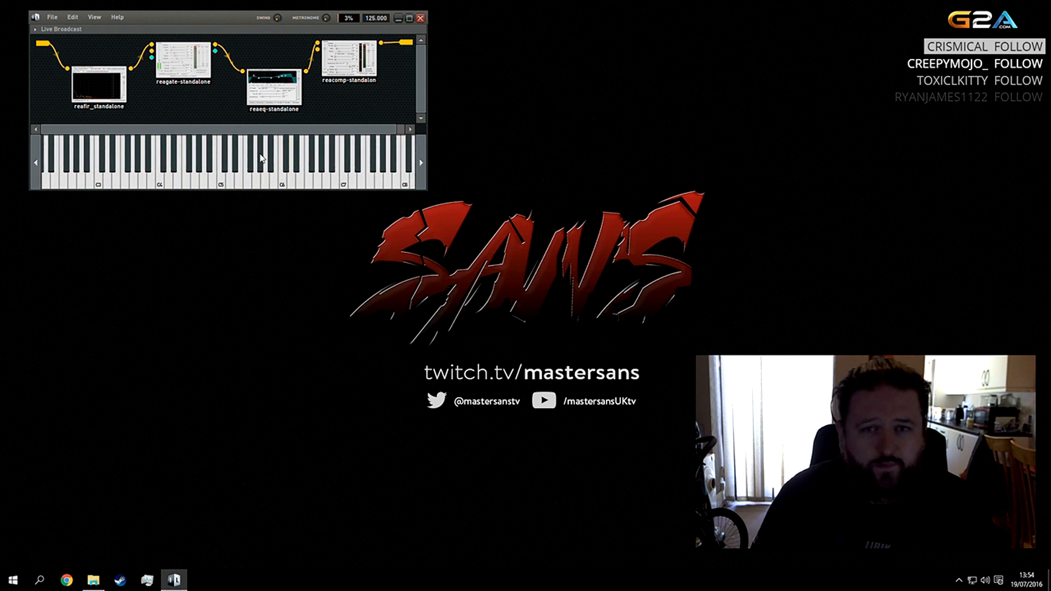
{"action": "right_click", "coordinate": [167, 104]}
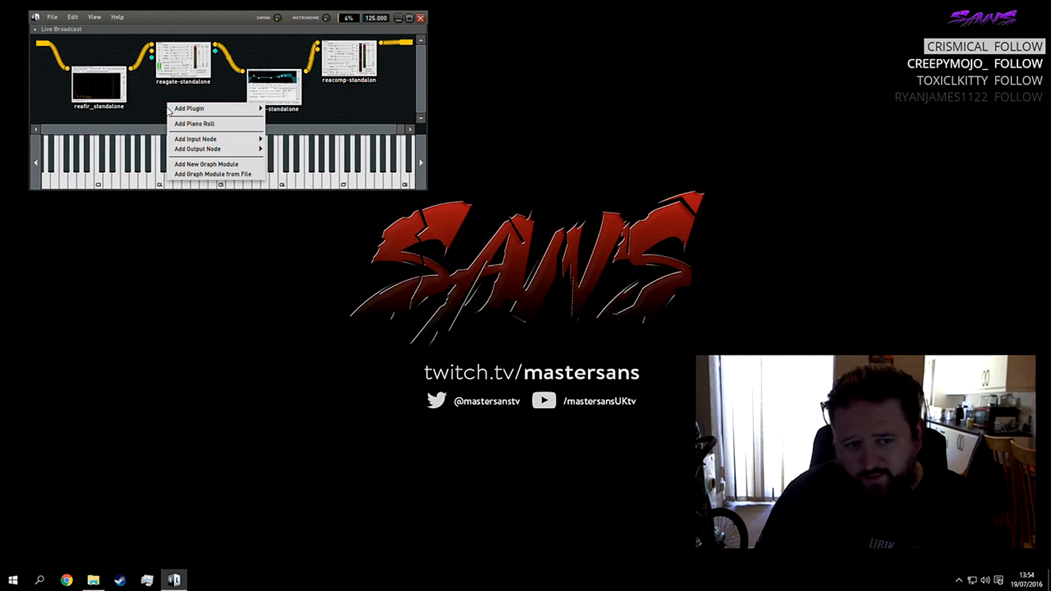
{"action": "left_click", "coordinate": [151, 94]}
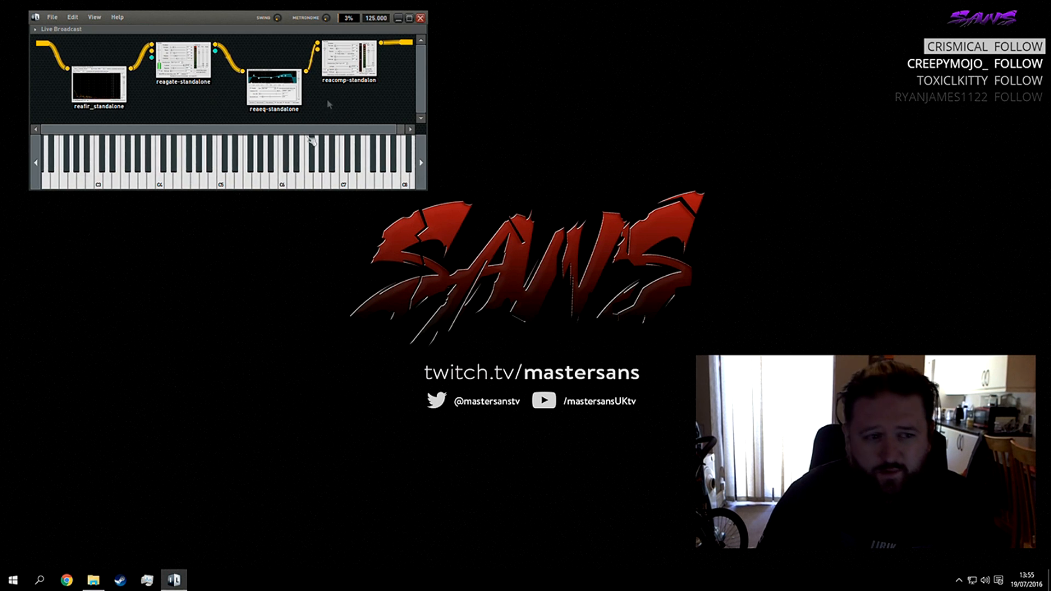
Examine the audio input node's name, hardware channel and stereo properties, and leave them unchanged.
{"action": "double_click", "coordinate": [50, 48]}
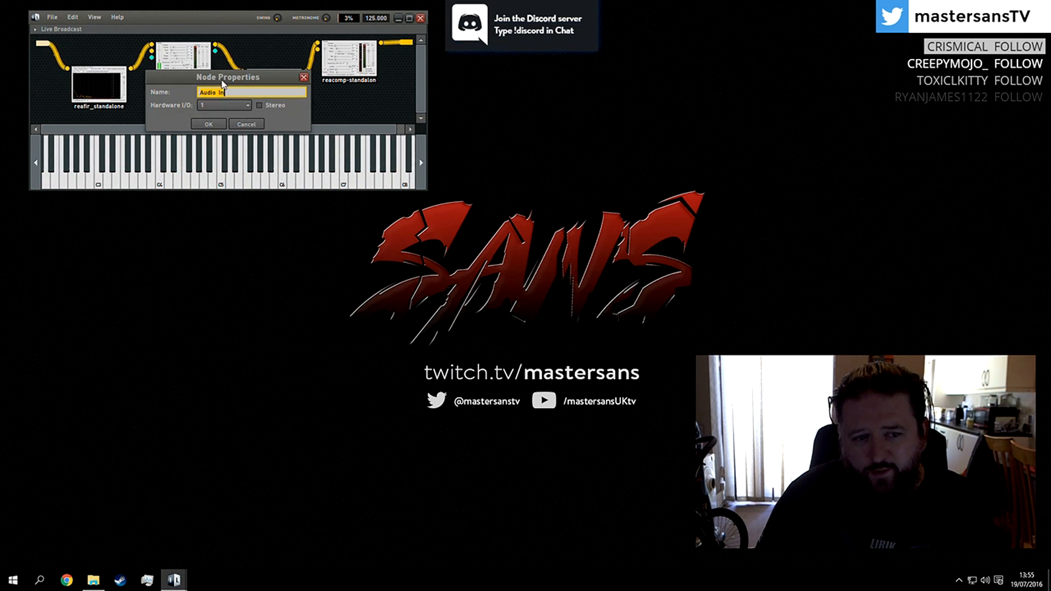
{"action": "left_click_drag", "start_coordinate": [223, 84], "coordinate": [241, 116]}
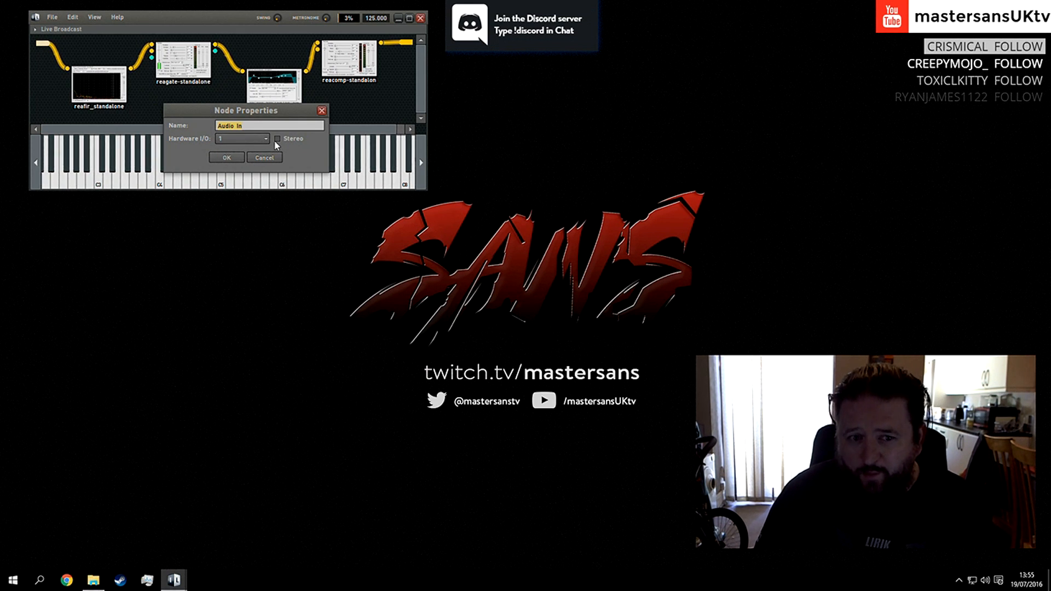
{"action": "left_click", "coordinate": [254, 158]}
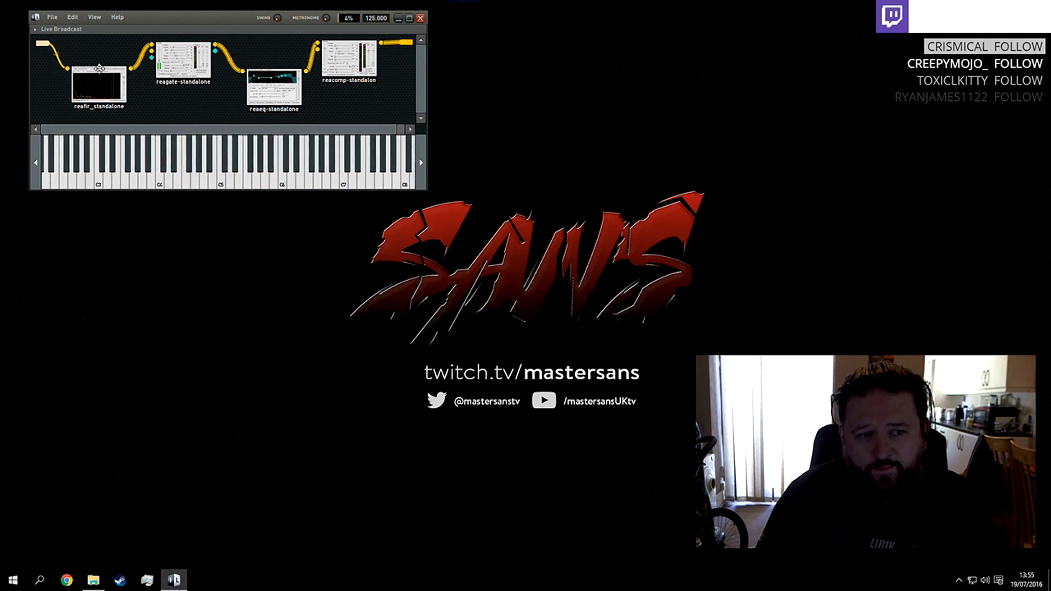
Set the ReaFir plugin's mode to Subtract, build a noise profile automatically, and close the plugin.
{"action": "double_click", "coordinate": [111, 94]}
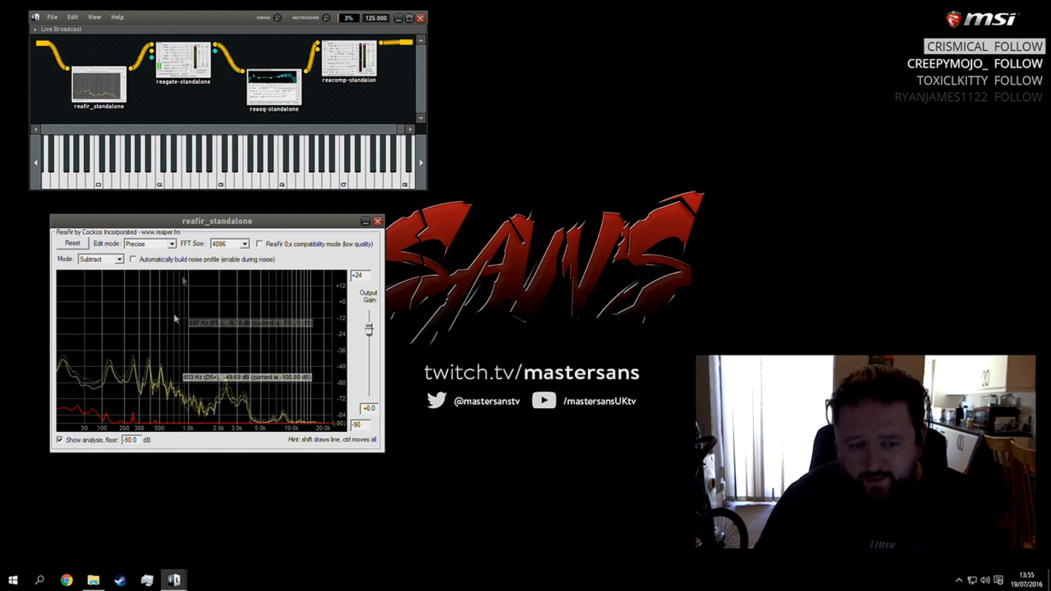
{"action": "left_click", "coordinate": [100, 259]}
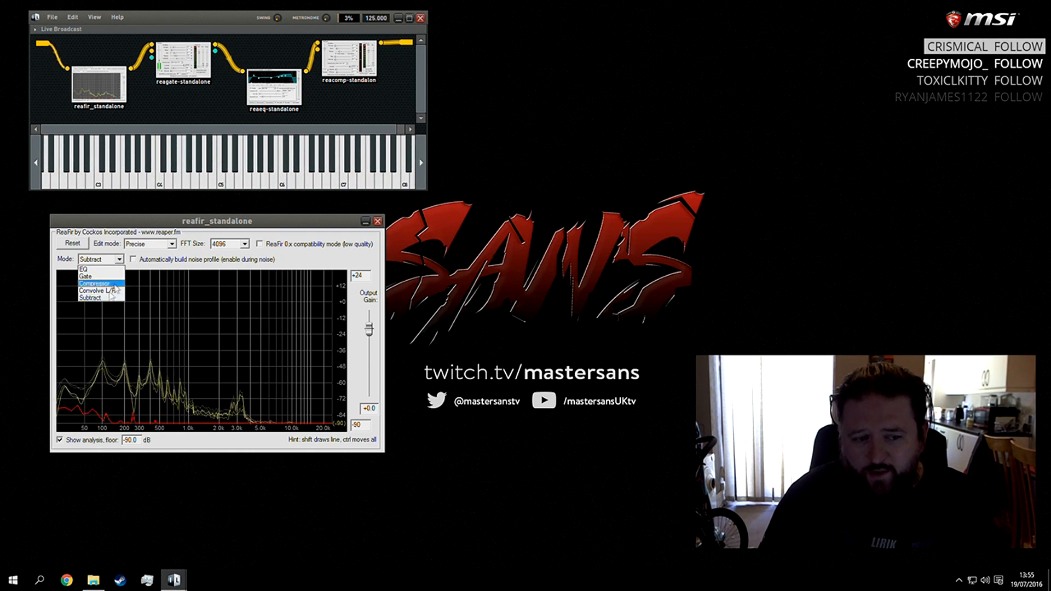
{"action": "left_click", "coordinate": [106, 298]}
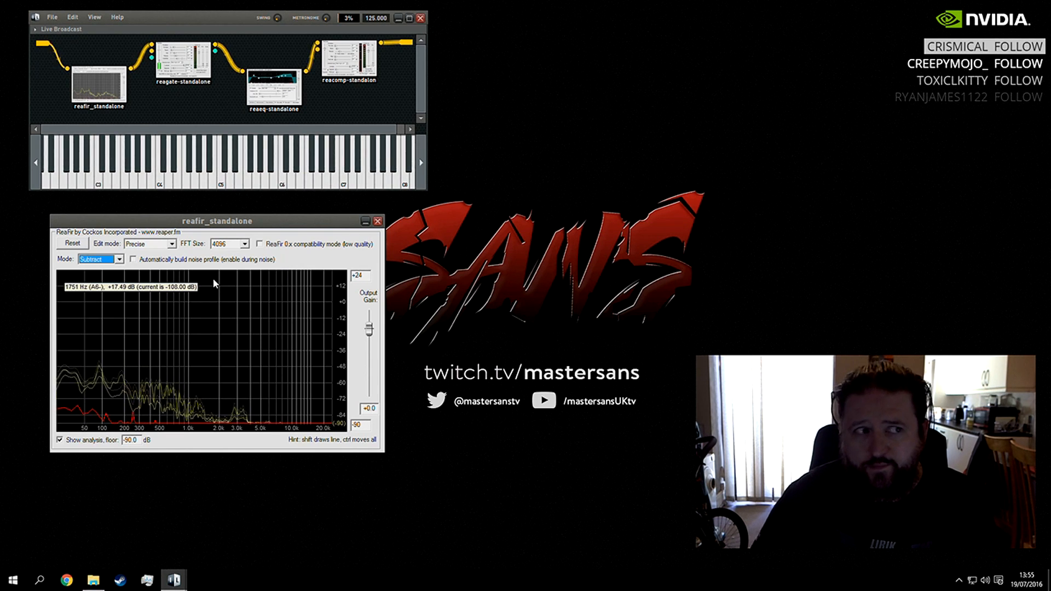
{"action": "left_click", "coordinate": [183, 263]}
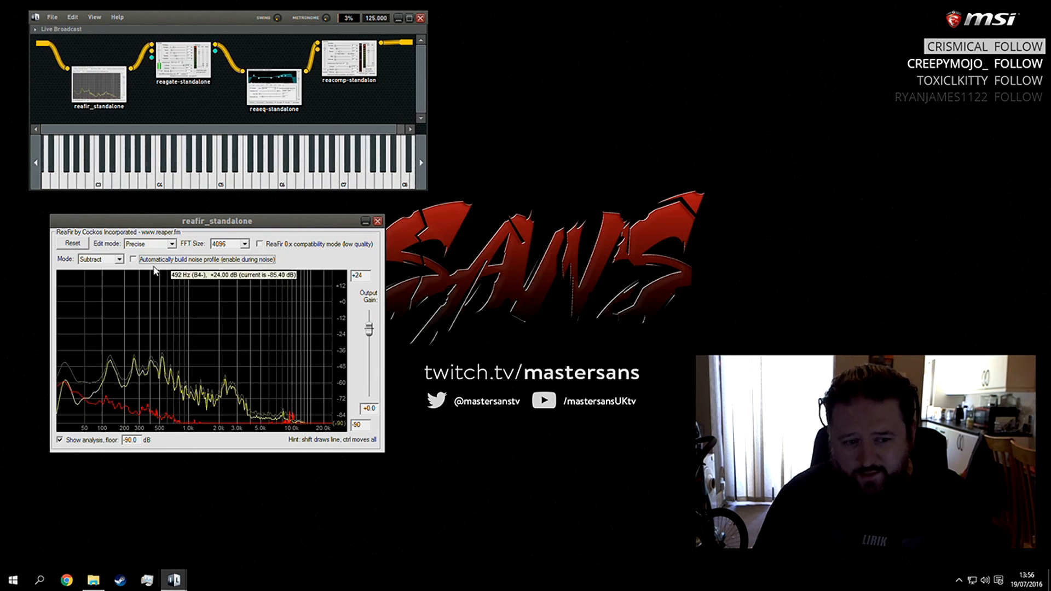
{"action": "left_click", "coordinate": [378, 221]}
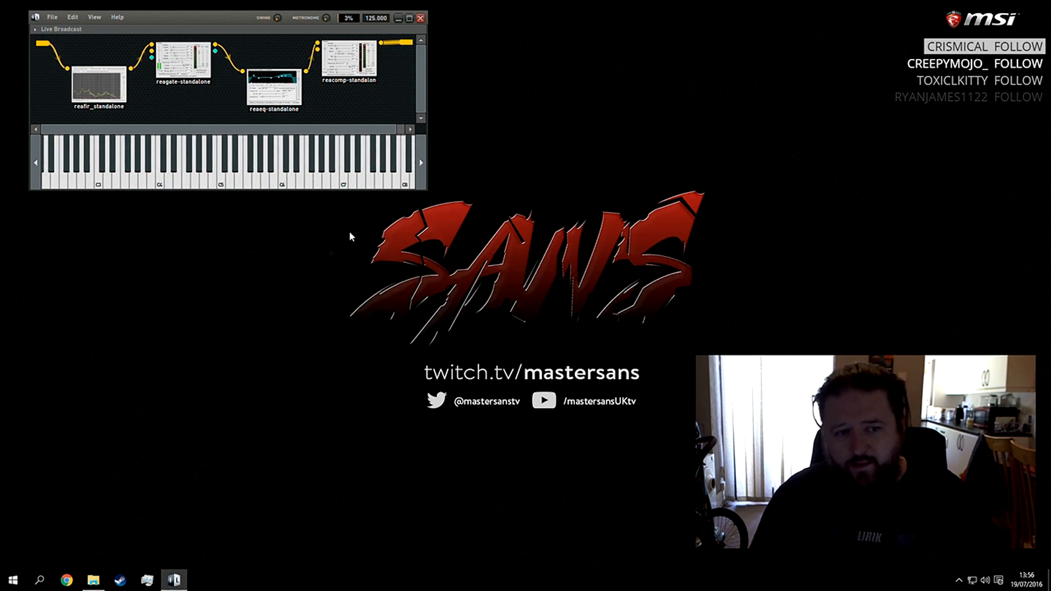
Examine the ReaGate plugin's threshold, envelope, filter and output mix settings.
{"action": "double_click", "coordinate": [174, 64]}
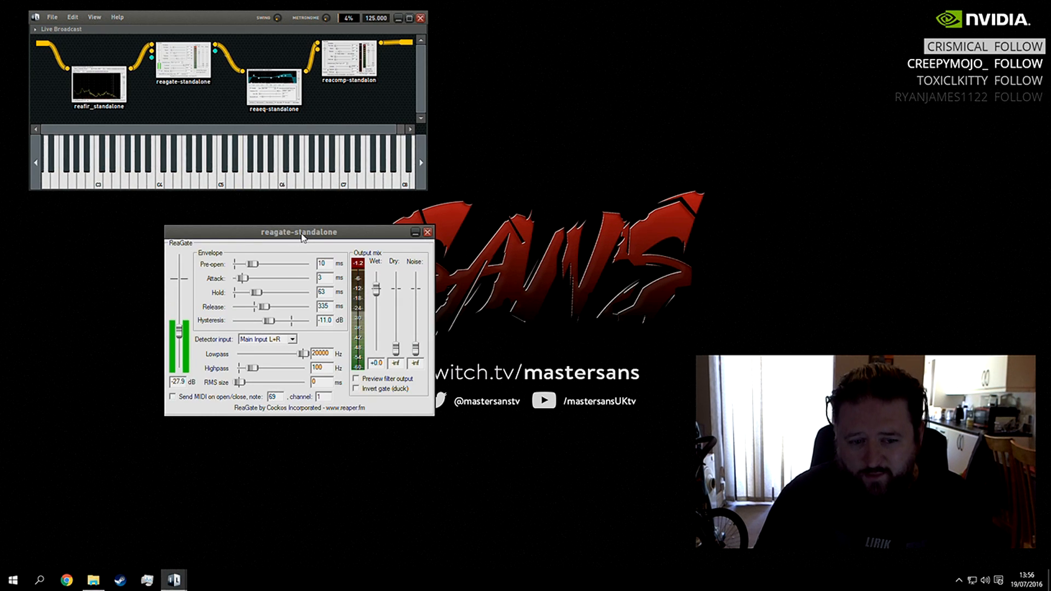
{"action": "left_click_drag", "start_coordinate": [303, 235], "coordinate": [296, 232]}
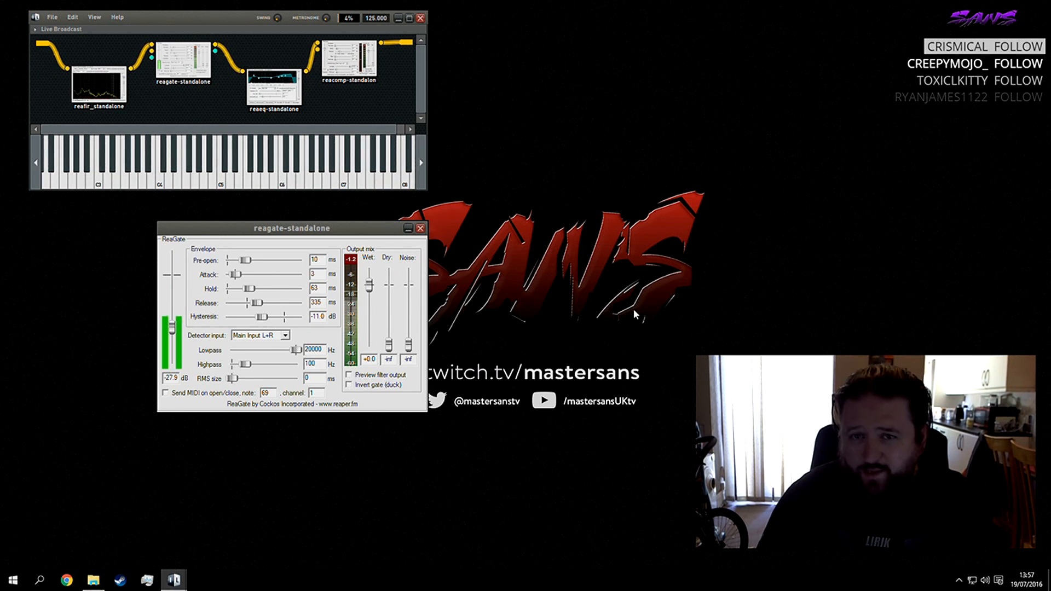
{"action": "left_click", "coordinate": [420, 229]}
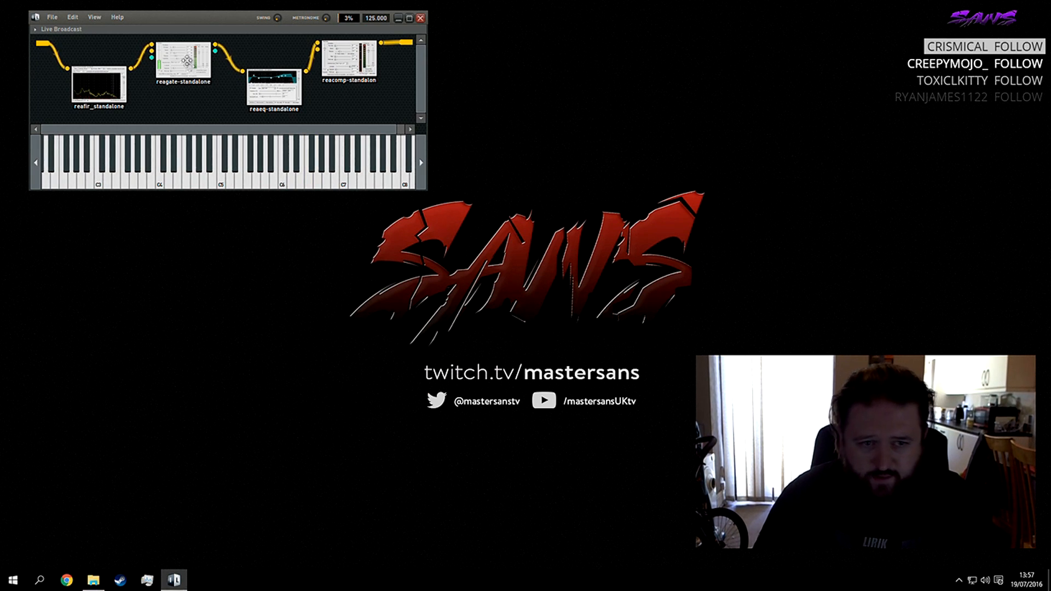
Examine the type, frequency, gain and bandwidth of each of the eight bands in the ReaEQ plugin.
{"action": "double_click", "coordinate": [294, 89]}
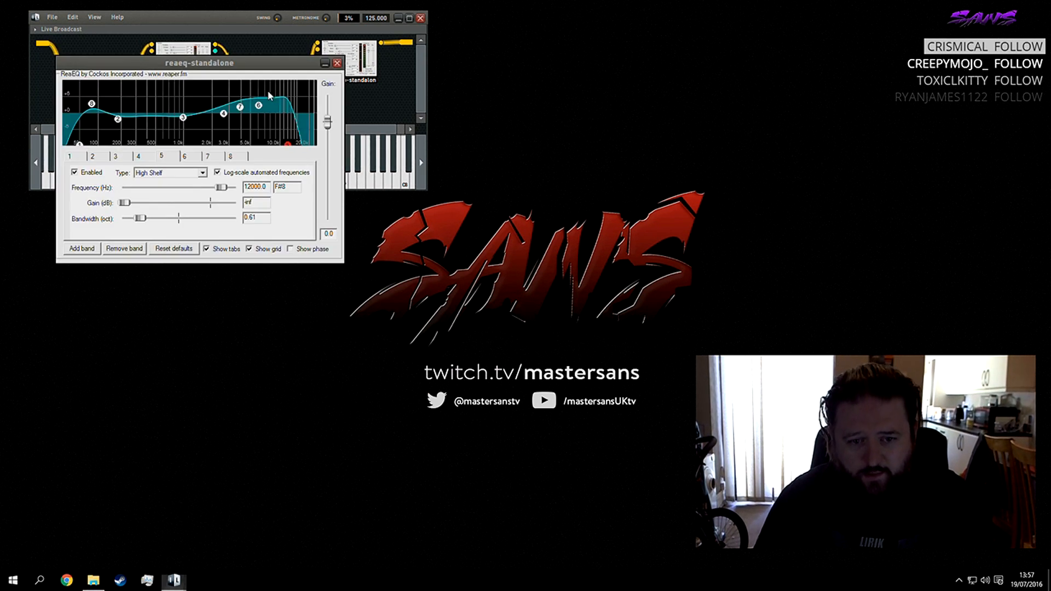
{"action": "left_click_drag", "start_coordinate": [197, 64], "coordinate": [234, 228]}
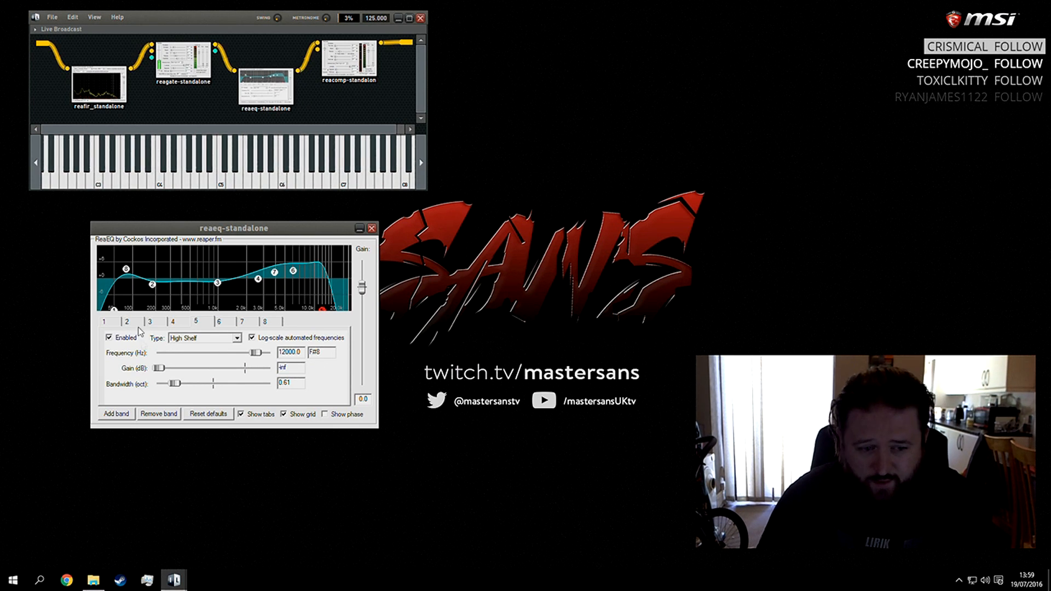
{"action": "left_click", "coordinate": [109, 323]}
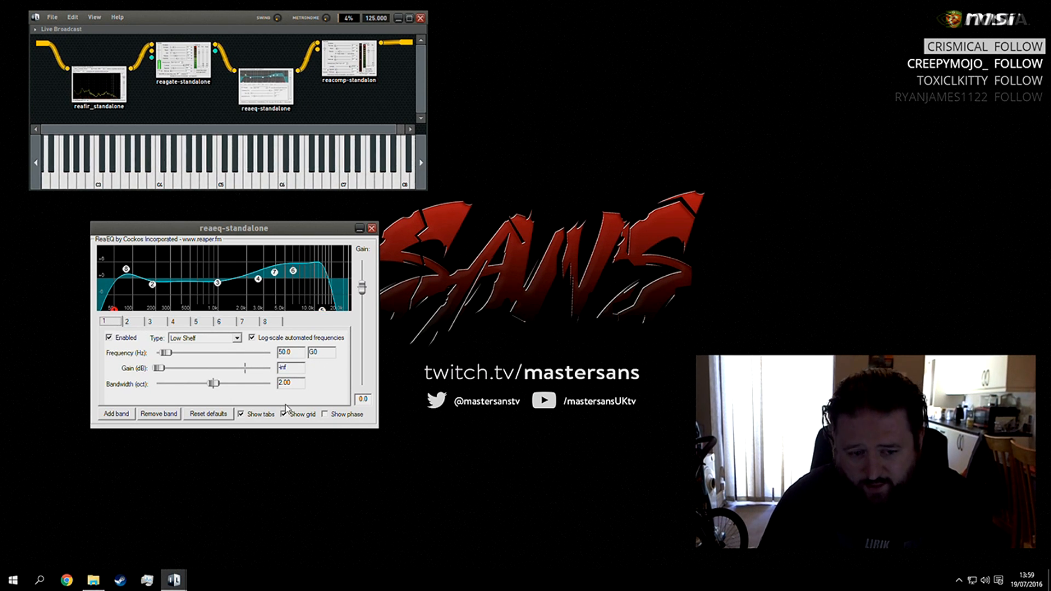
{"action": "left_click", "coordinate": [128, 322]}
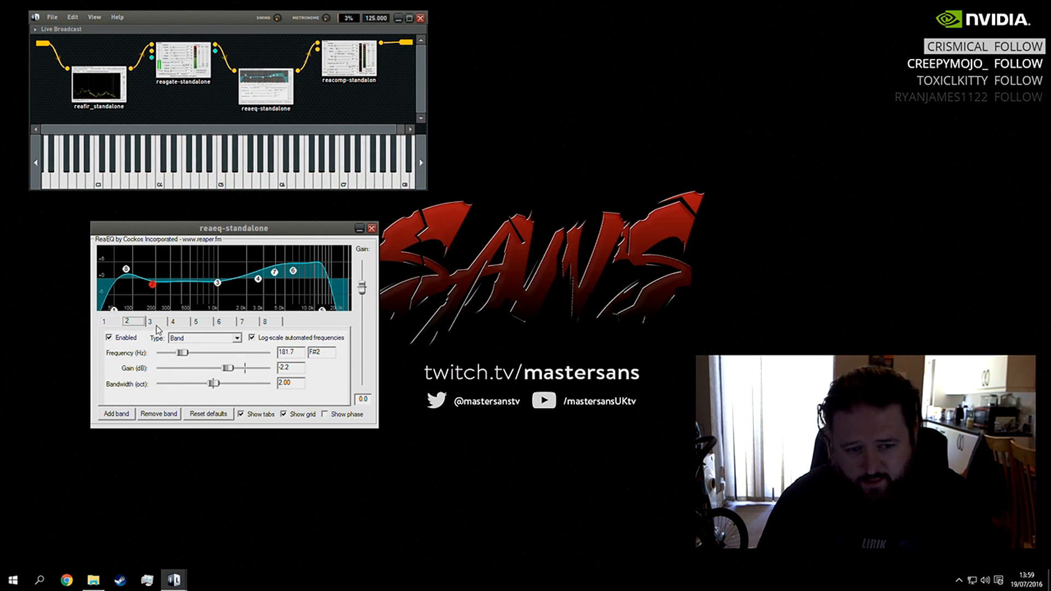
{"action": "left_click", "coordinate": [160, 324]}
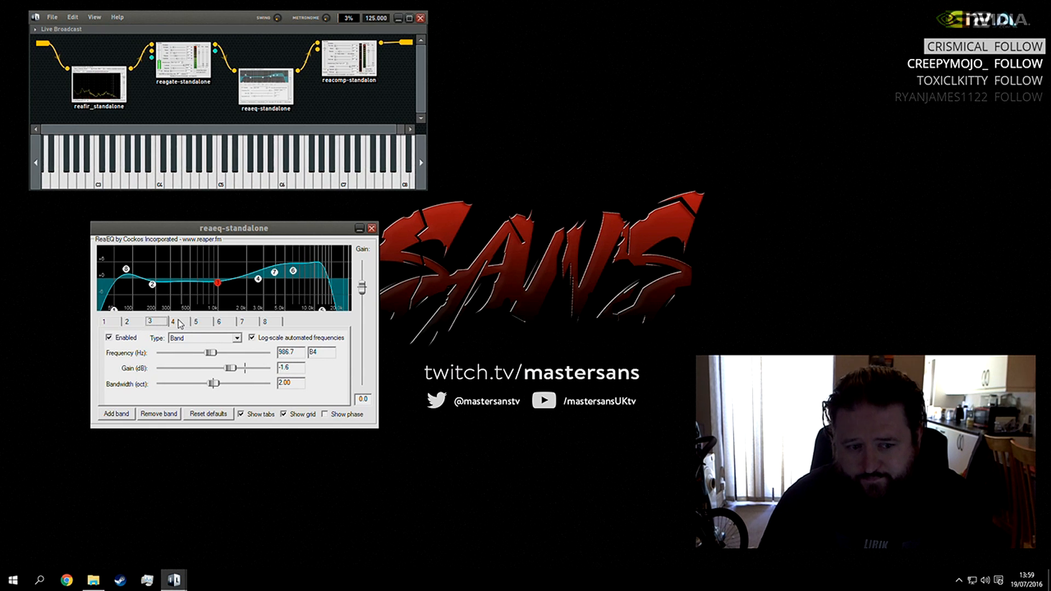
{"action": "left_click", "coordinate": [181, 323]}
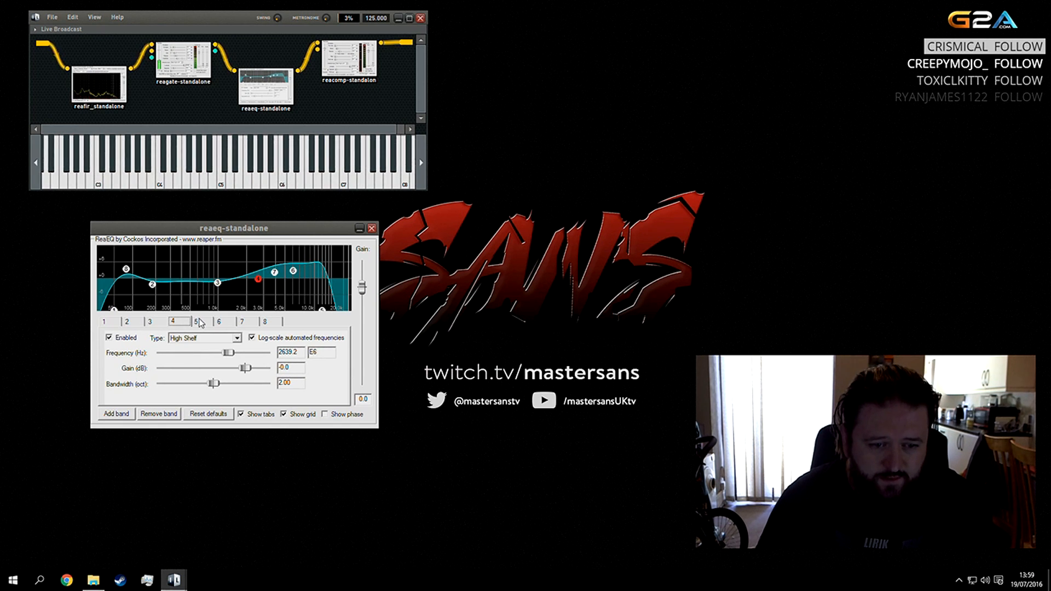
{"action": "left_click", "coordinate": [212, 323]}
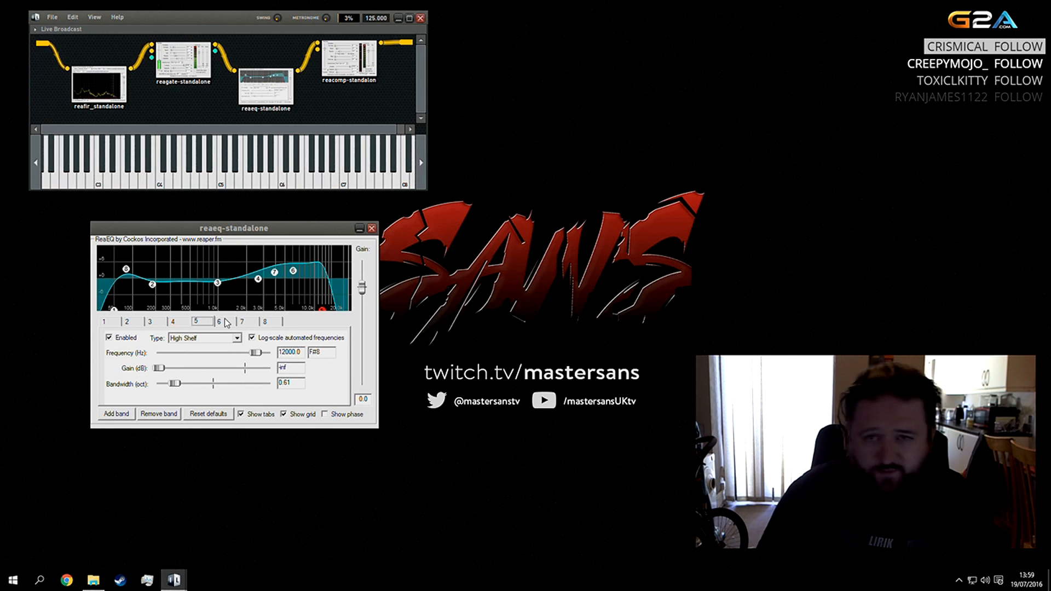
{"action": "left_click", "coordinate": [226, 322]}
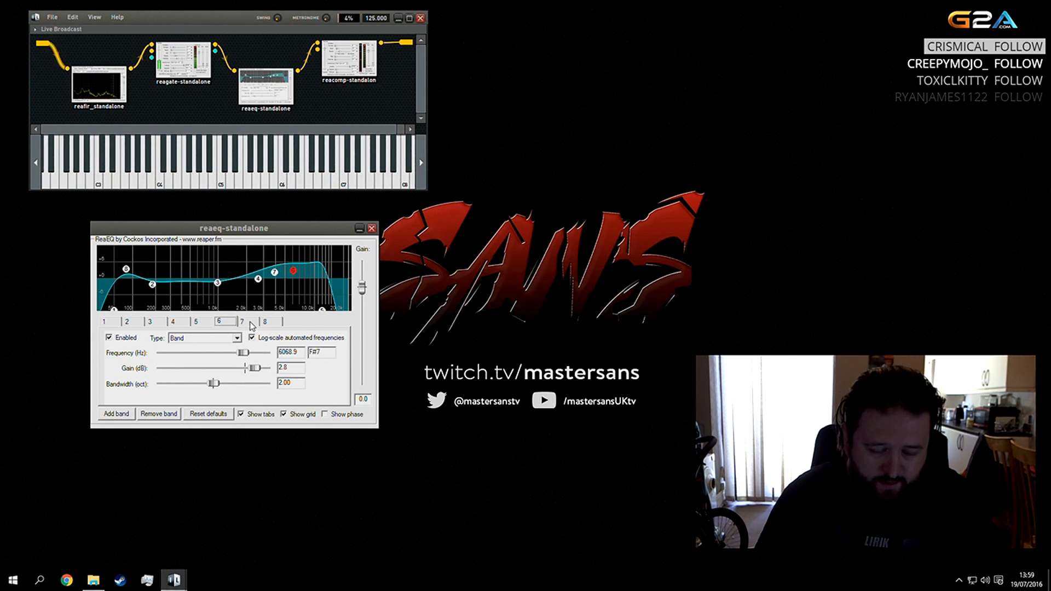
{"action": "left_click", "coordinate": [251, 325]}
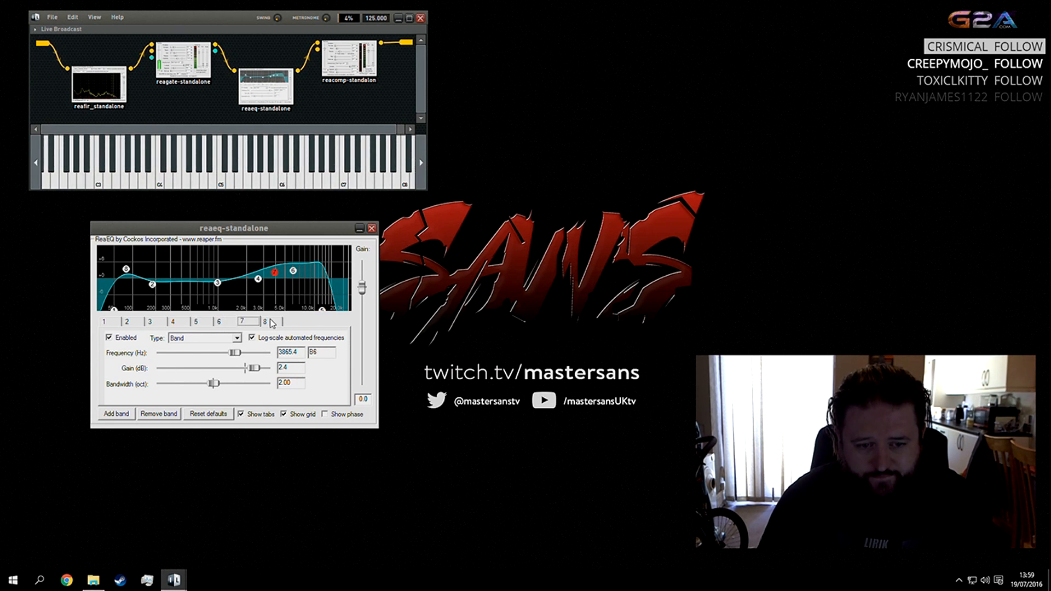
{"action": "left_click", "coordinate": [272, 323]}
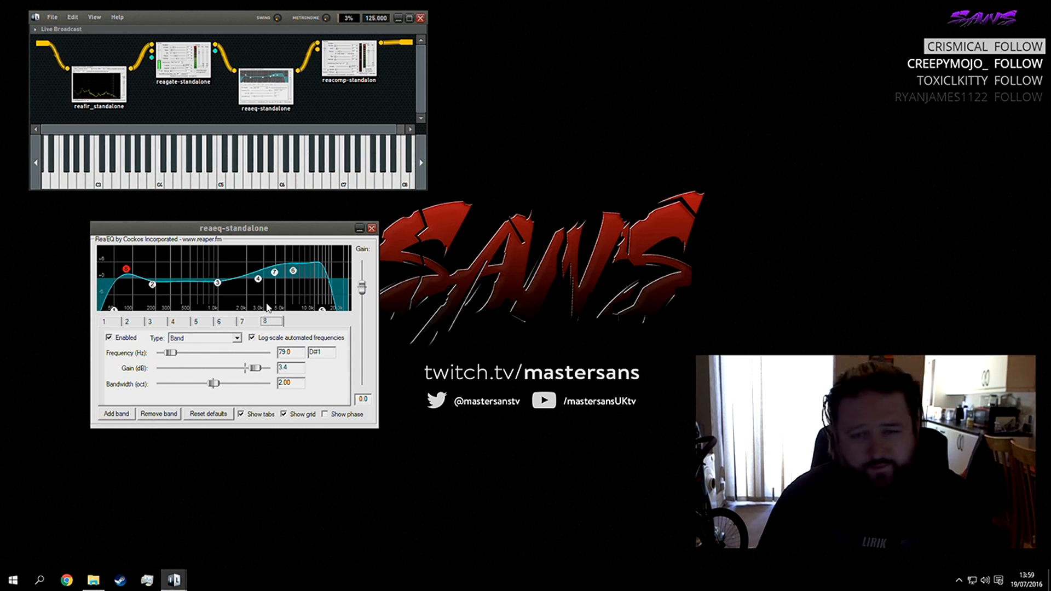
{"action": "left_click", "coordinate": [371, 229]}
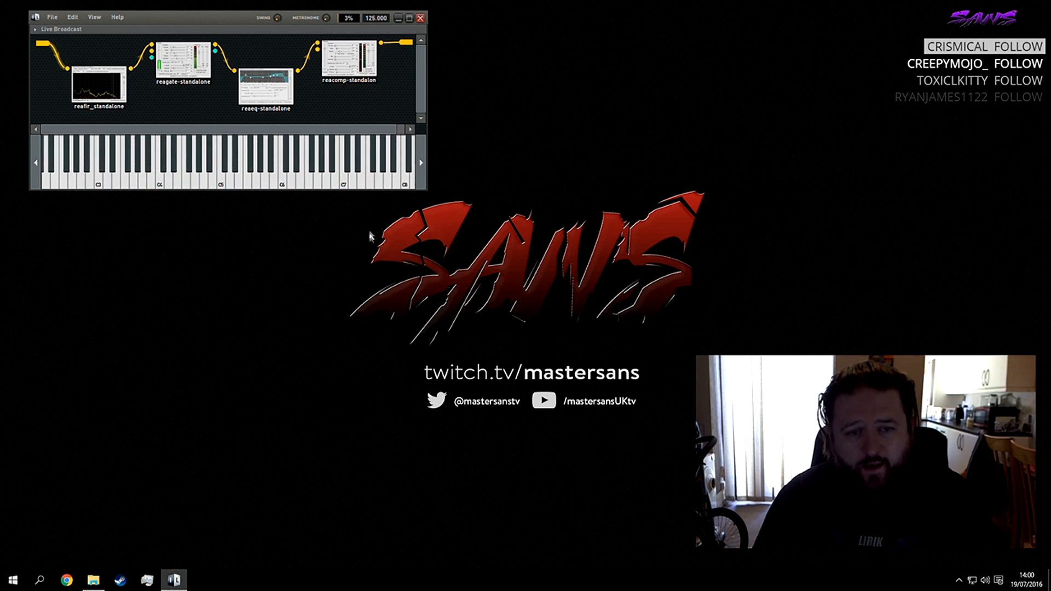
Set the ReaComp compressor's threshold to about -40.9 dB after trying higher levels, and close the plugin.
{"action": "double_click", "coordinate": [351, 60]}
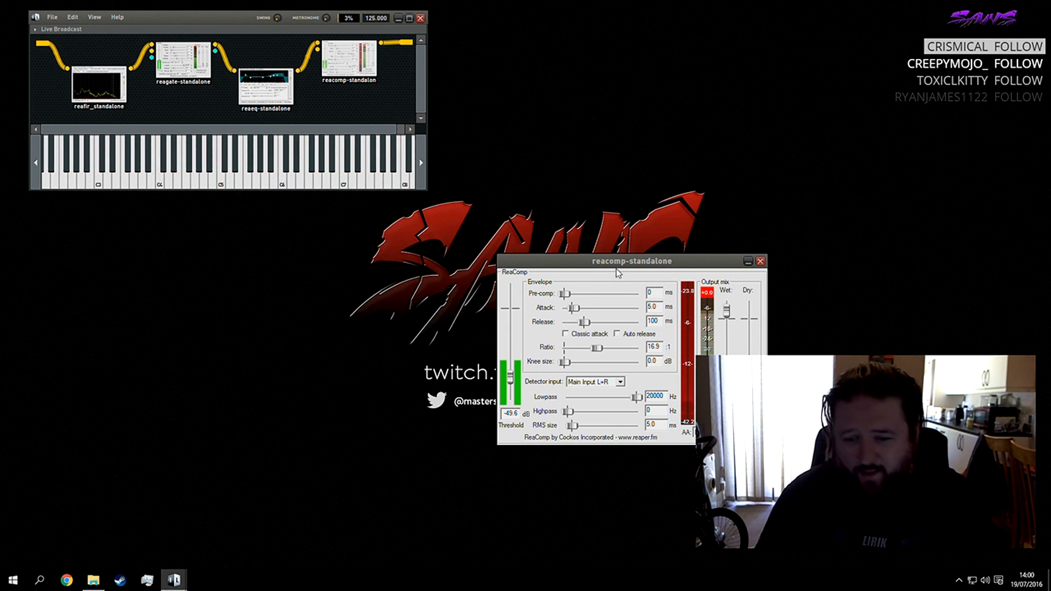
{"action": "left_click_drag", "start_coordinate": [615, 267], "coordinate": [607, 259]}
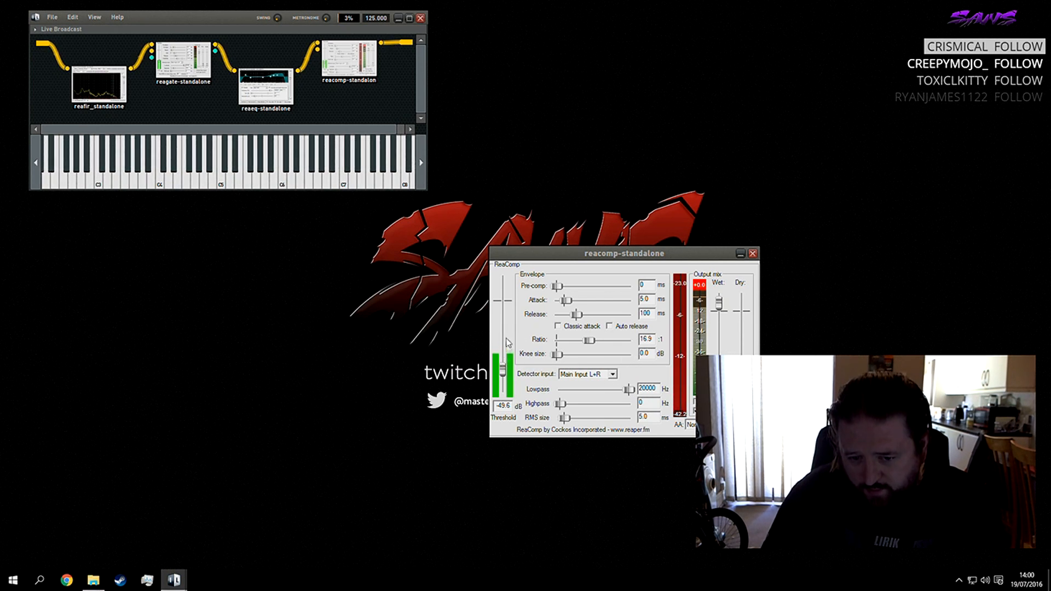
{"action": "left_click_drag", "start_coordinate": [504, 370], "coordinate": [508, 347]}
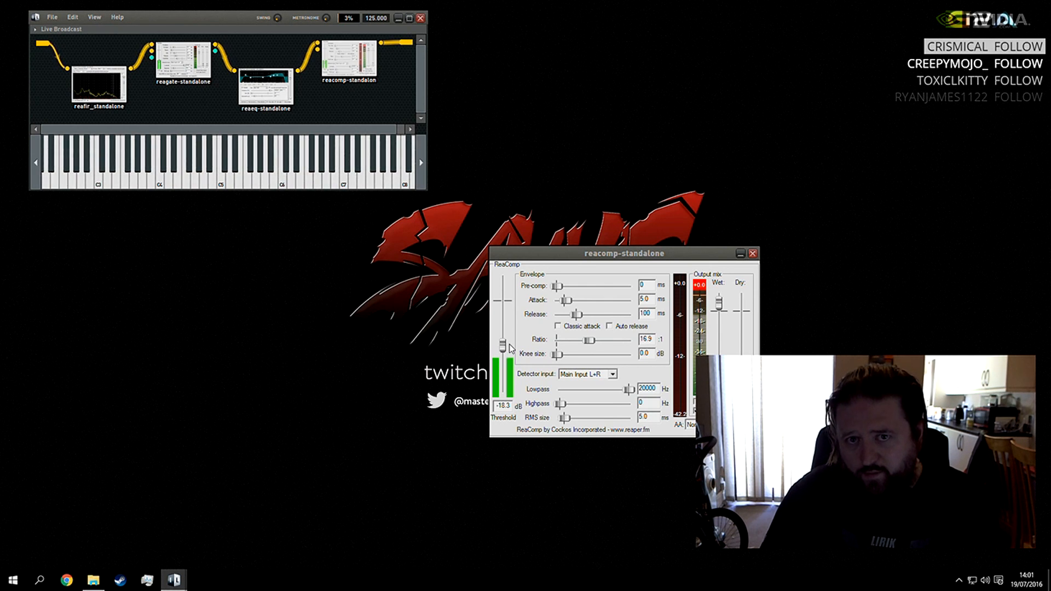
{"action": "left_click_drag", "start_coordinate": [510, 345], "coordinate": [514, 336]}
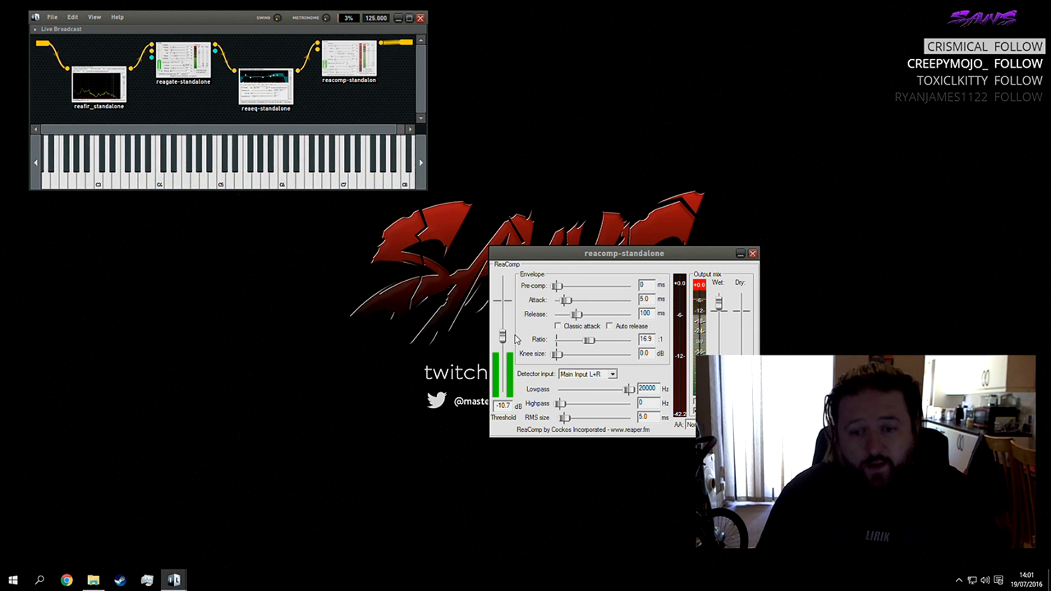
{"action": "left_click_drag", "start_coordinate": [515, 336], "coordinate": [522, 363]}
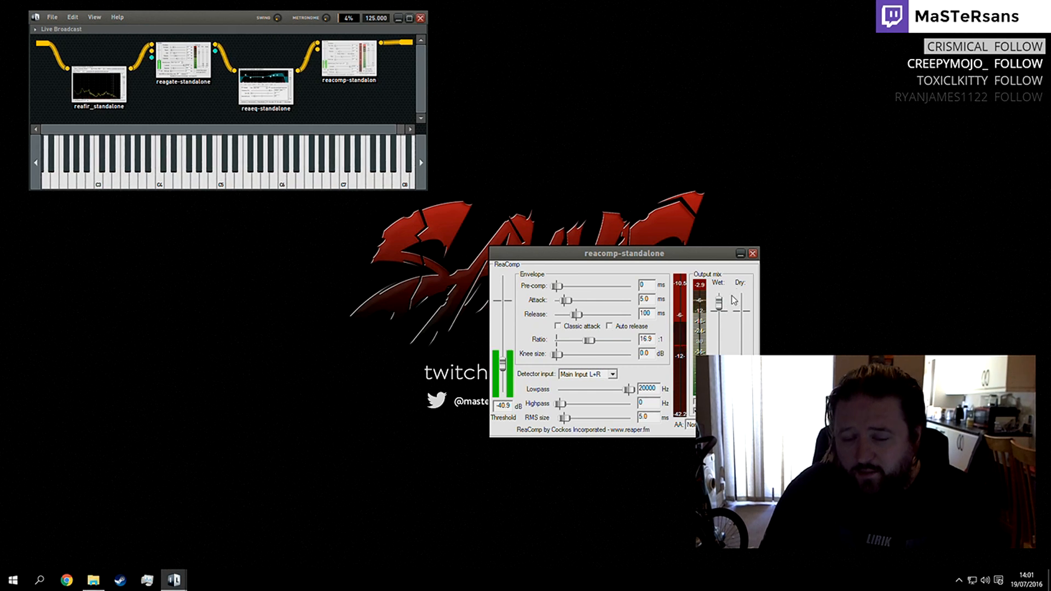
{"action": "left_click_drag", "start_coordinate": [721, 253], "coordinate": [932, 46]}
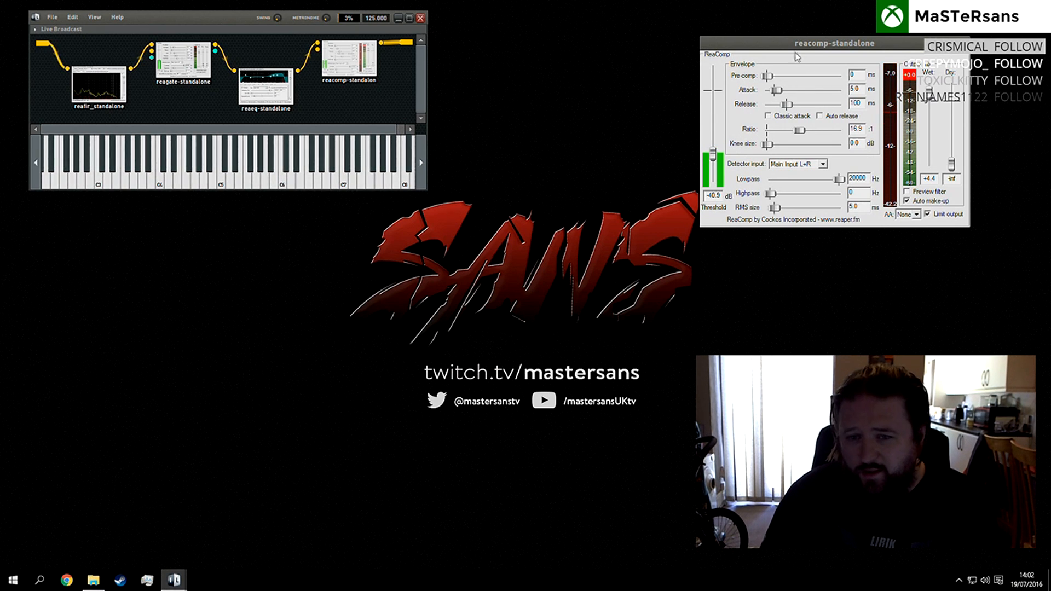
{"action": "left_click_drag", "start_coordinate": [930, 43], "coordinate": [771, 53]}
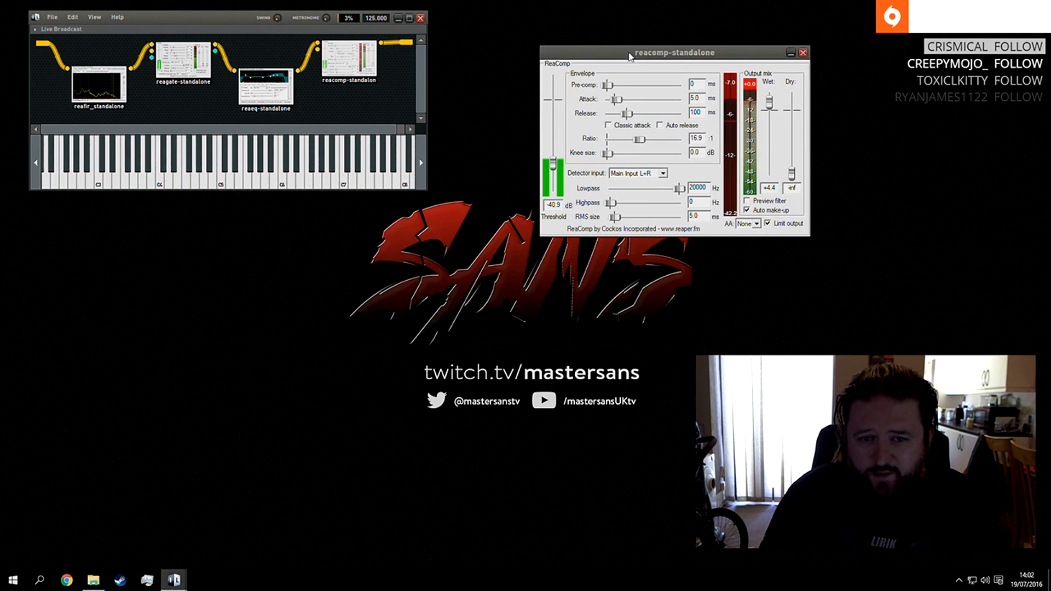
{"action": "left_click", "coordinate": [803, 53]}
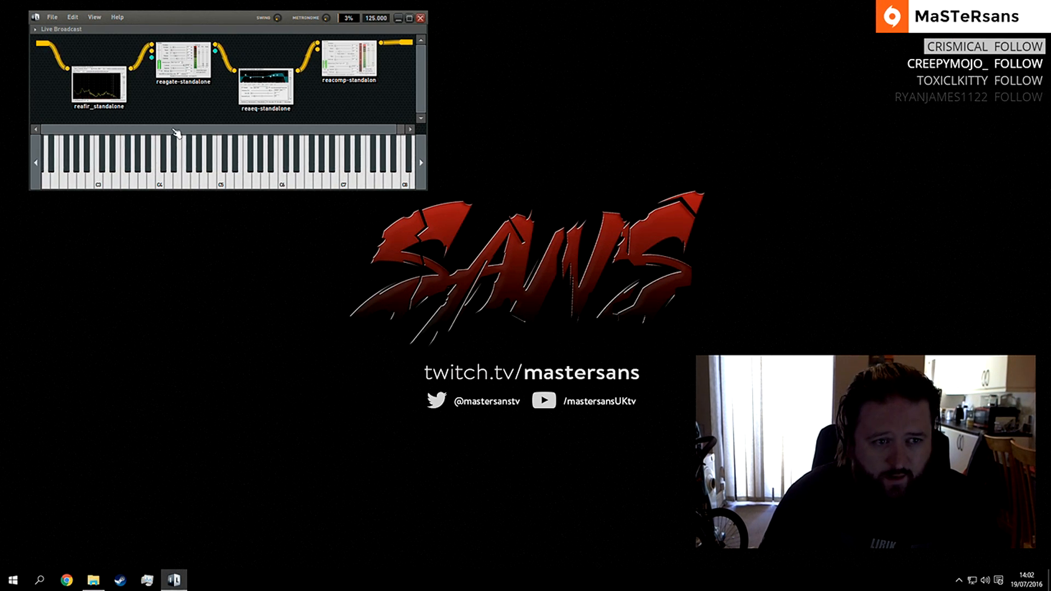
Open the audio preferences and select a sample rate of 44100 Hz.
{"action": "left_click", "coordinate": [50, 18]}
{"action": "left_click", "coordinate": [65, 92]}
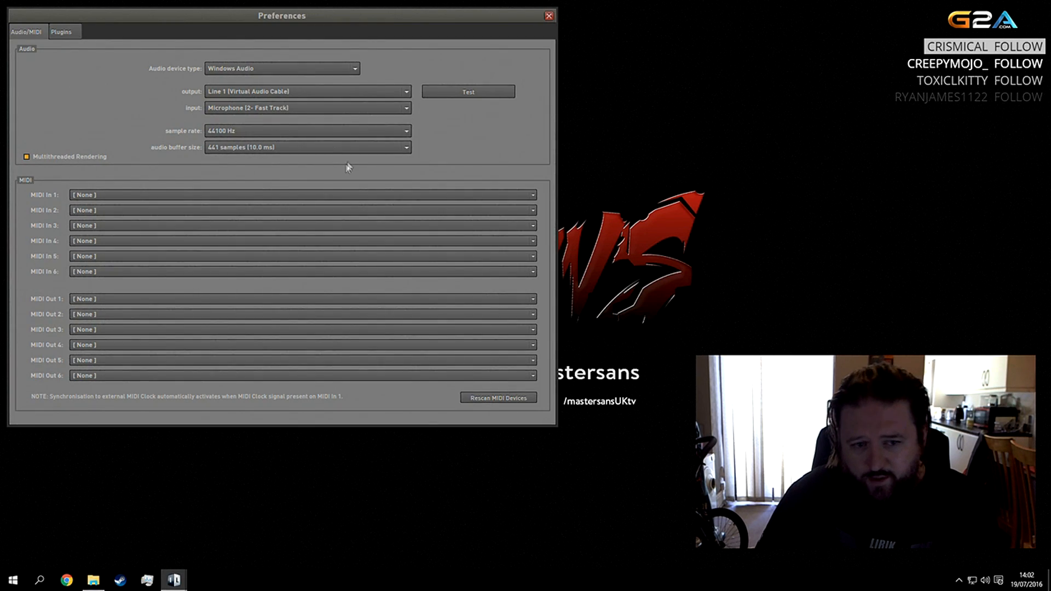
{"action": "left_click_drag", "start_coordinate": [318, 27], "coordinate": [645, 59]}
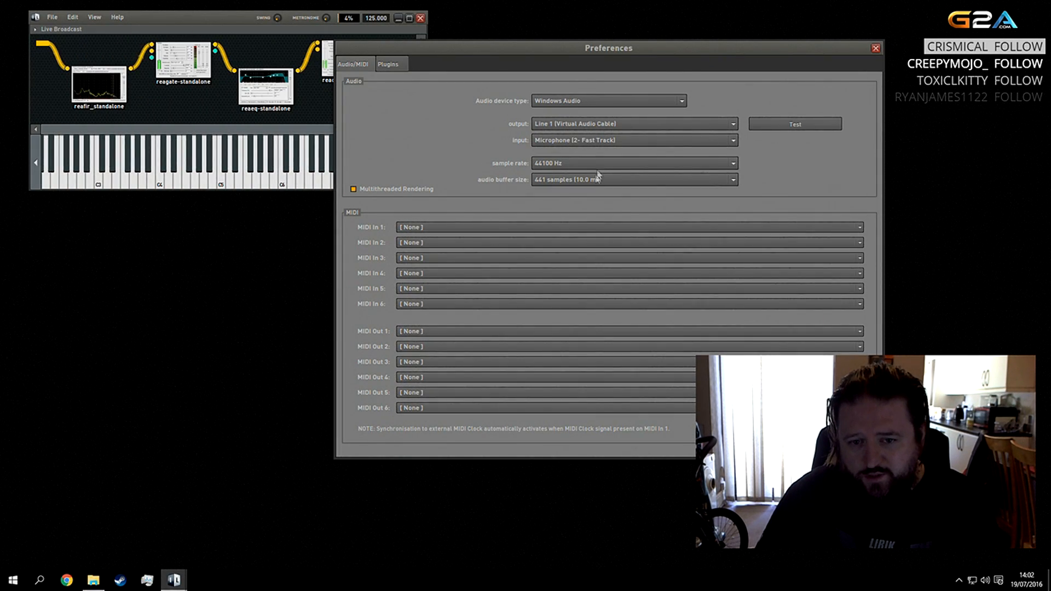
{"action": "left_click", "coordinate": [635, 165]}
{"action": "left_click", "coordinate": [633, 174]}
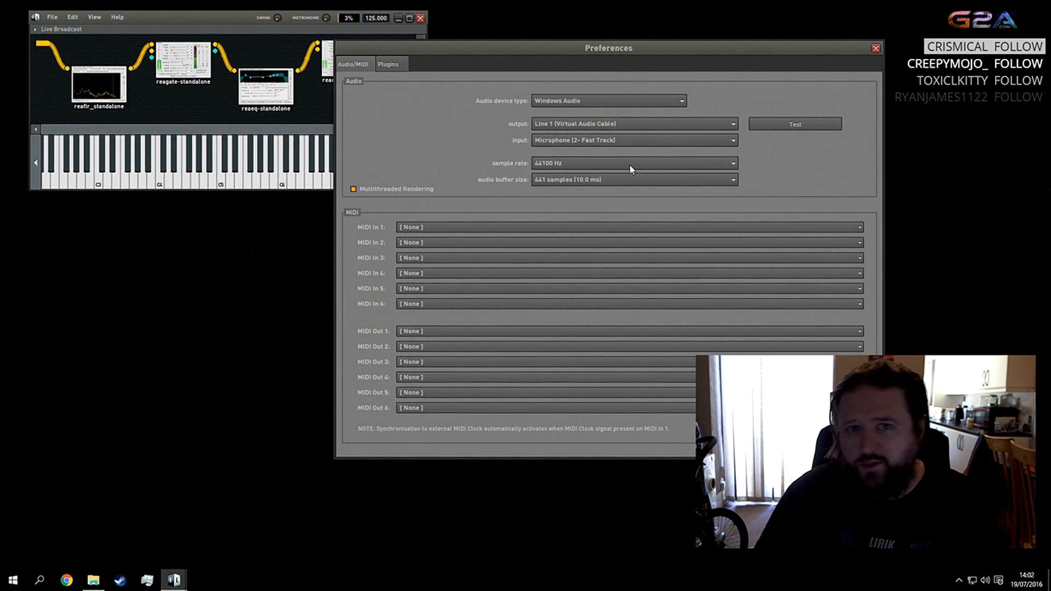
Set the audio buffer size to 640 samples (14.5 ms) and close the preferences.
{"action": "left_click", "coordinate": [678, 183]}
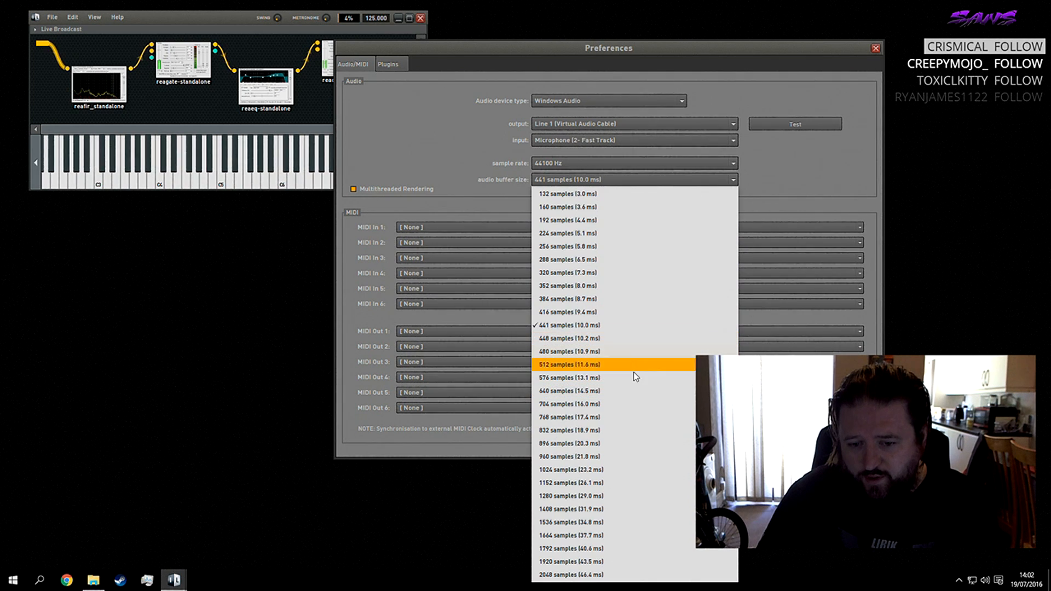
{"action": "left_click", "coordinate": [629, 391]}
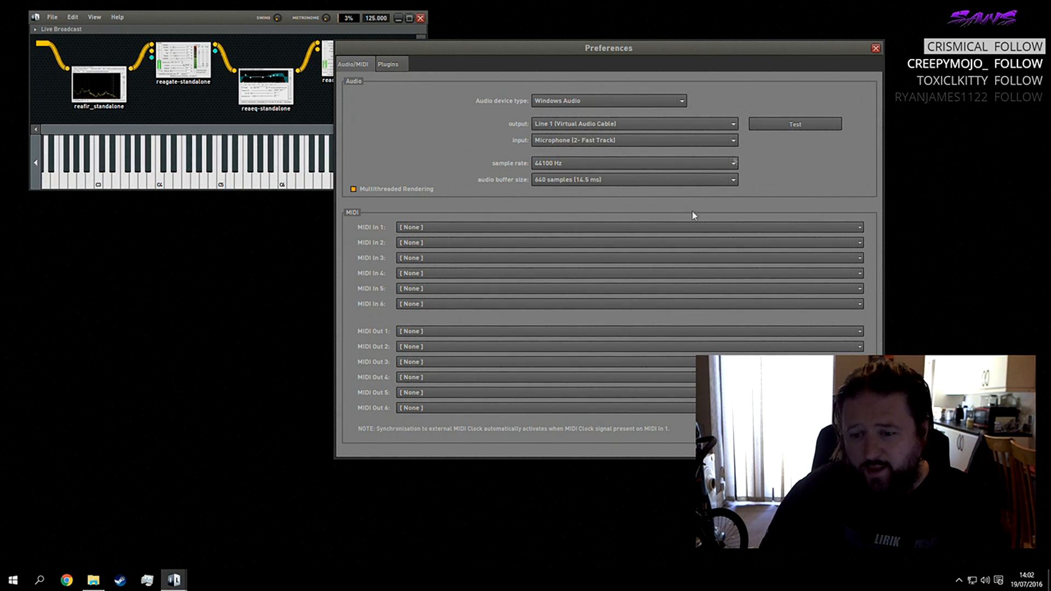
{"action": "left_click", "coordinate": [876, 48]}
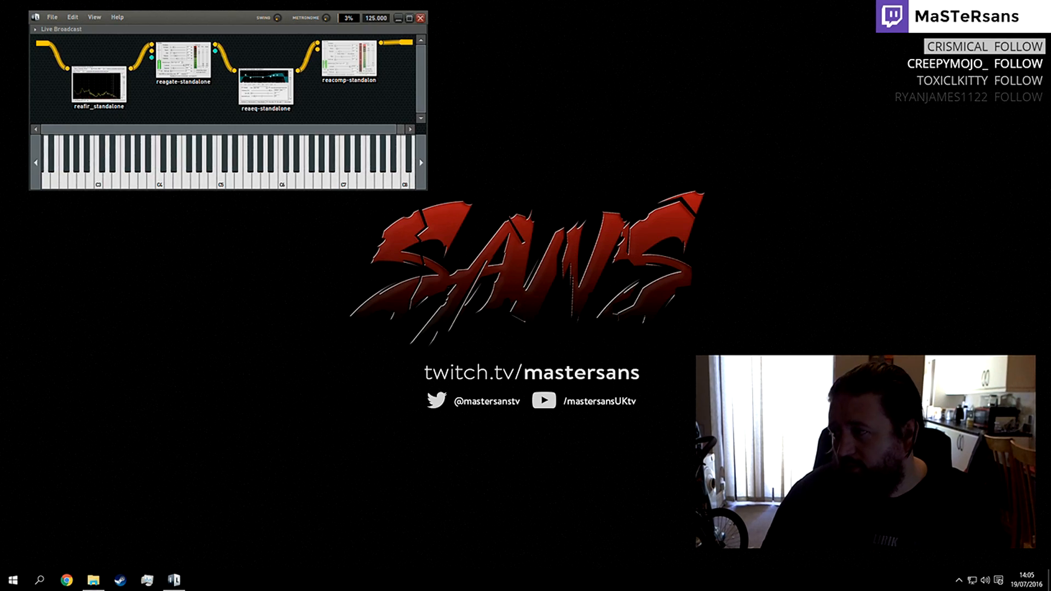
Switch to OBS, review the sample rate and microphone device in its audio settings, and put the OBS window away again.
{"action": "left_click_drag", "start_coordinate": [1050, 131], "coordinate": [729, 100]}
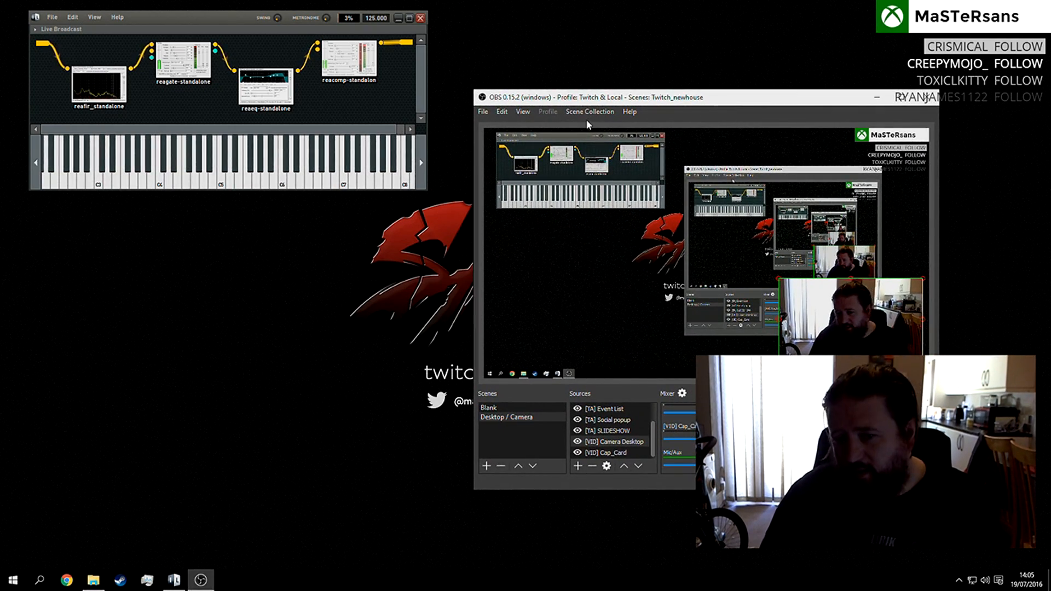
{"action": "left_click", "coordinate": [483, 112]}
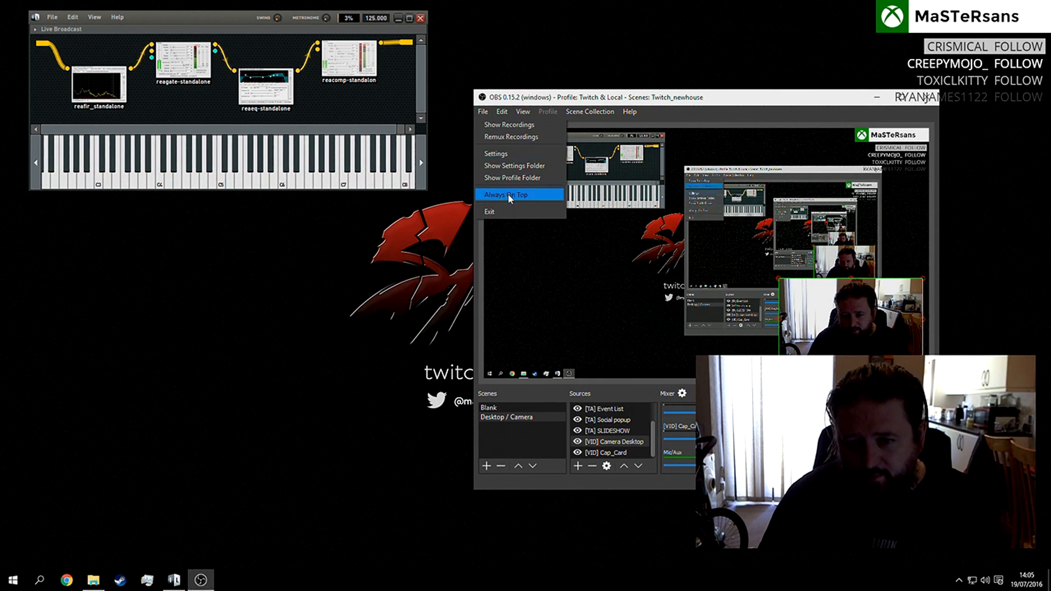
{"action": "left_click", "coordinate": [512, 153]}
{"action": "left_click", "coordinate": [515, 222]}
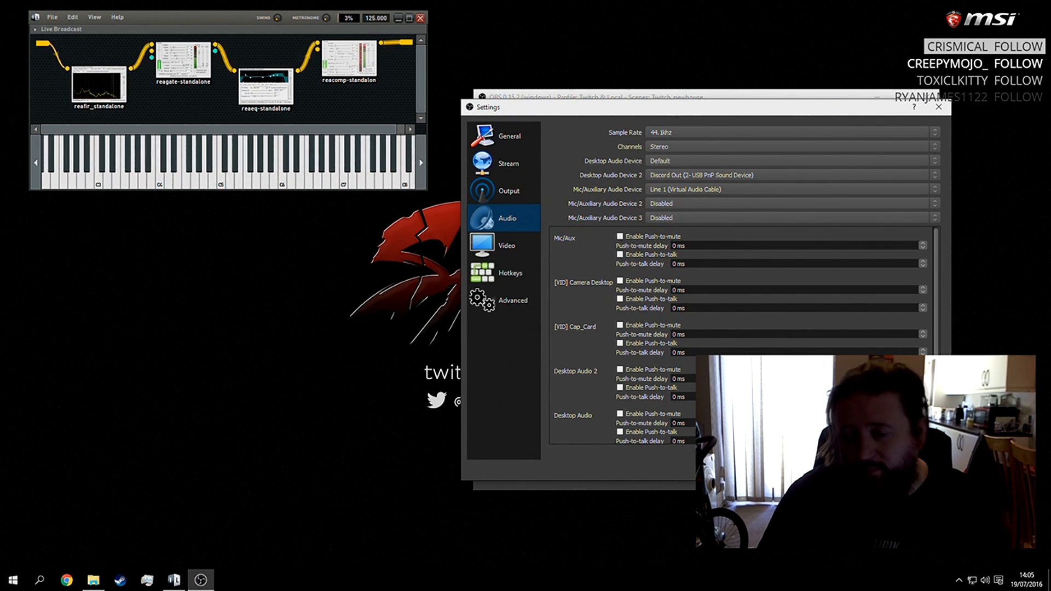
{"action": "left_click", "coordinate": [881, 469]}
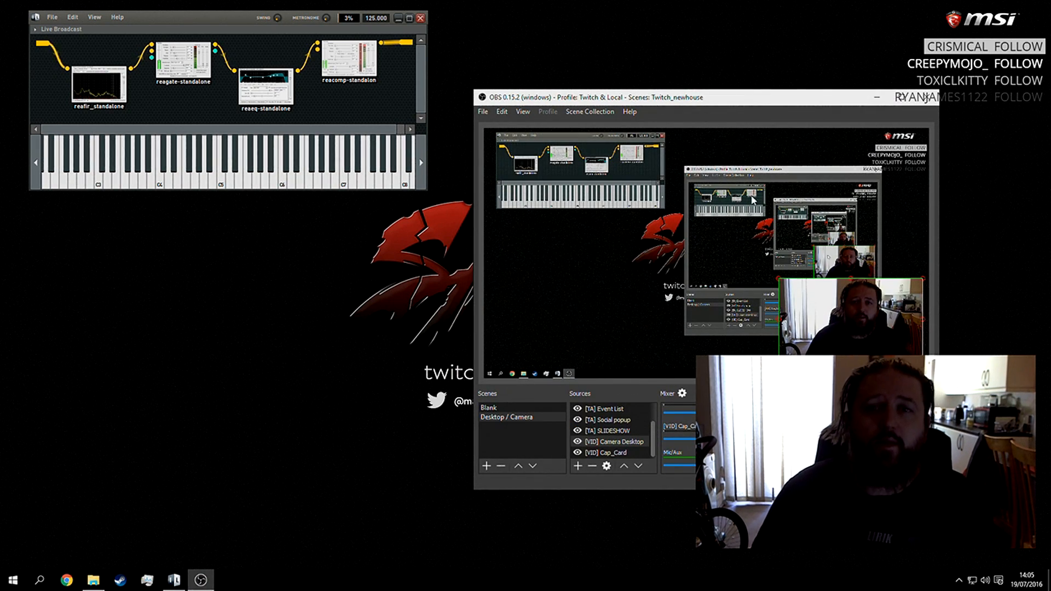
{"action": "left_click_drag", "start_coordinate": [677, 106], "coordinate": [1050, 110]}
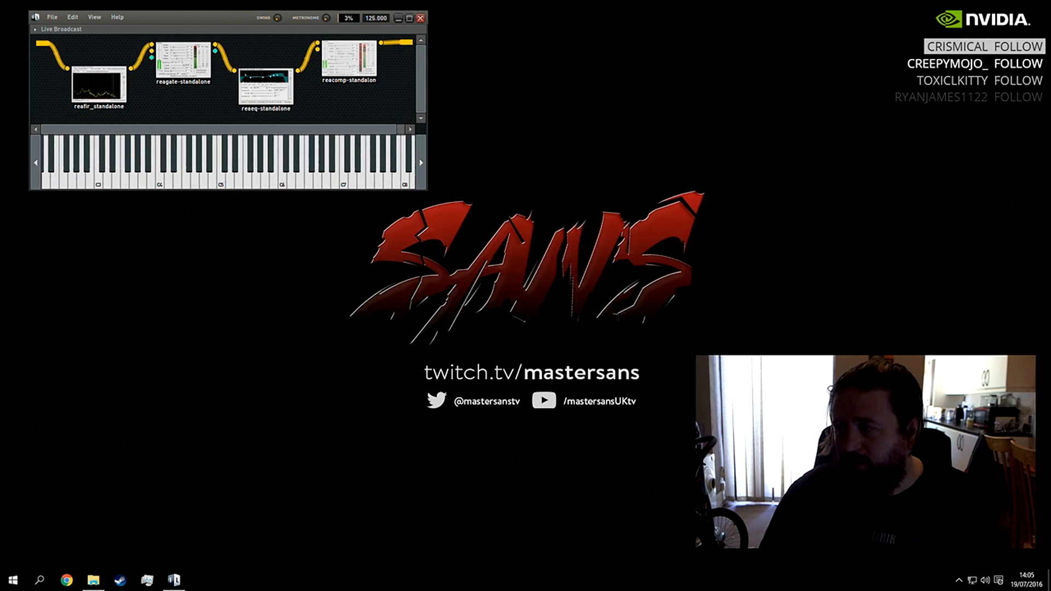